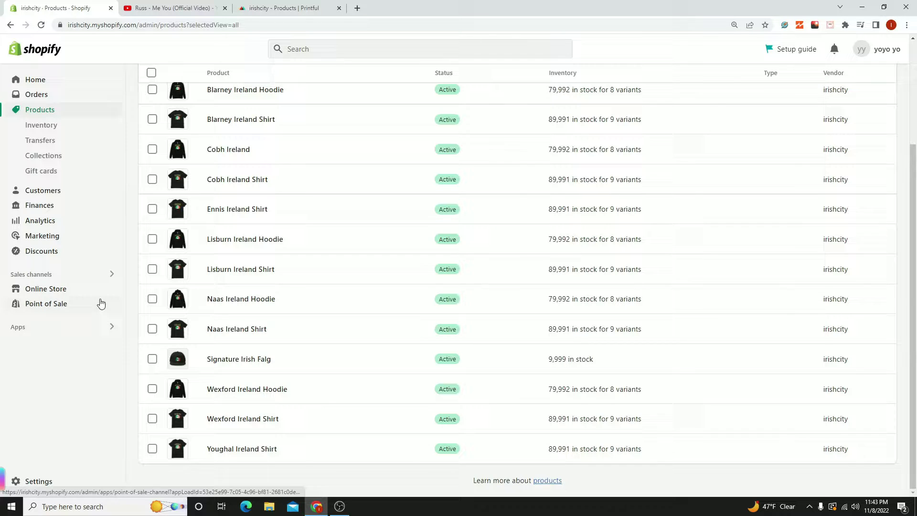
- Switch to the Printful store's product list
{"action": "scroll", "coordinate": [350, 265], "scroll_direction": "up", "scroll_amount": 3}
{"action": "scroll", "coordinate": [348, 270], "scroll_direction": "down", "scroll_amount": 3}
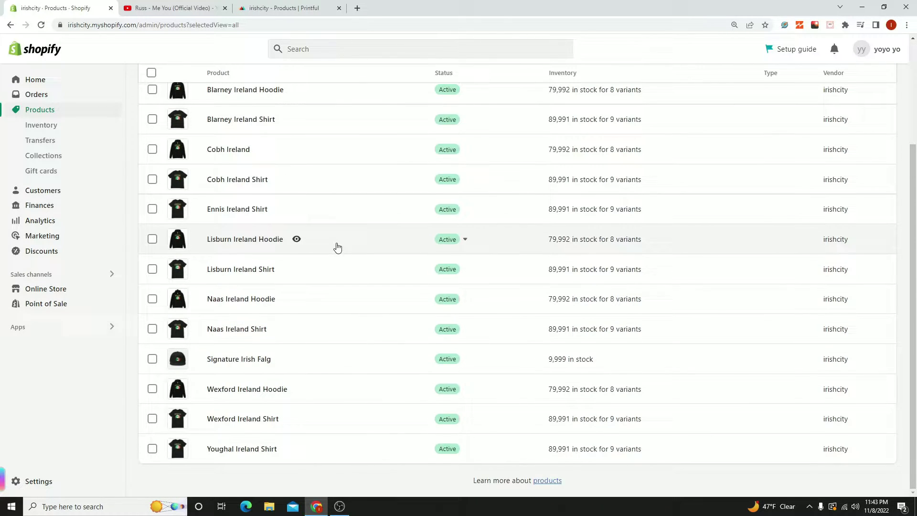
{"action": "scroll", "coordinate": [228, 227], "scroll_direction": "up", "scroll_amount": 2}
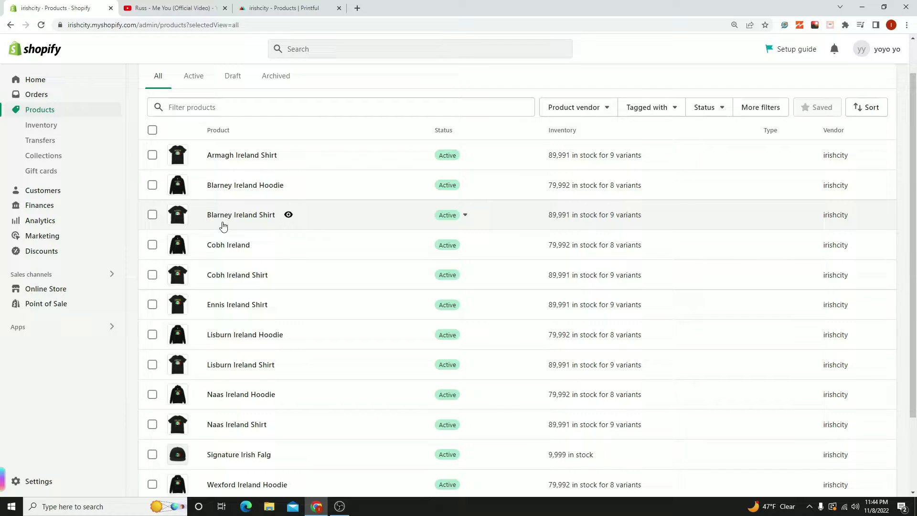
{"action": "scroll", "coordinate": [262, 272], "scroll_direction": "down", "scroll_amount": 2}
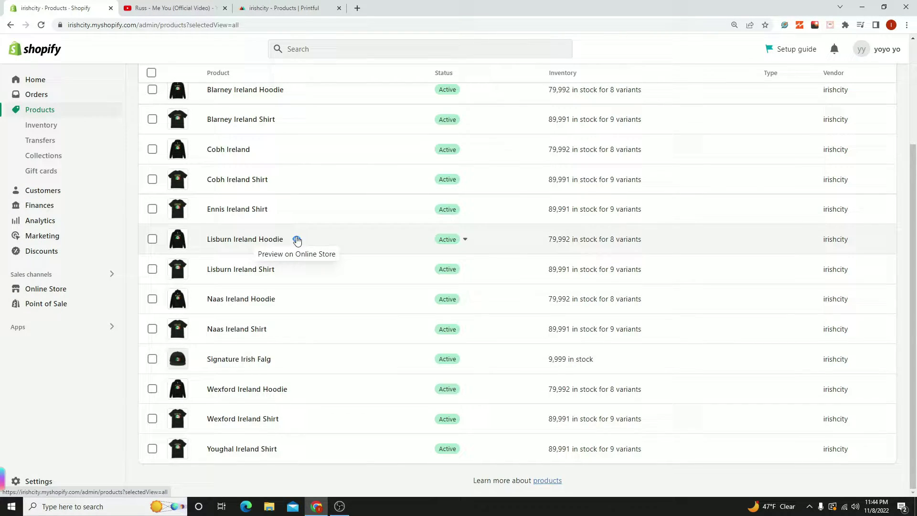
{"action": "scroll", "coordinate": [242, 258], "scroll_direction": "up", "scroll_amount": 2}
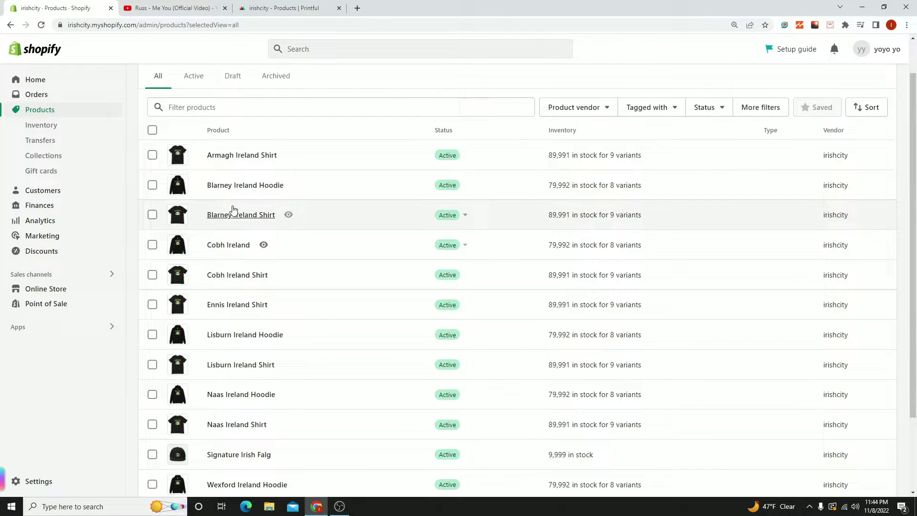
{"action": "scroll", "coordinate": [239, 262], "scroll_direction": "down", "scroll_amount": 2}
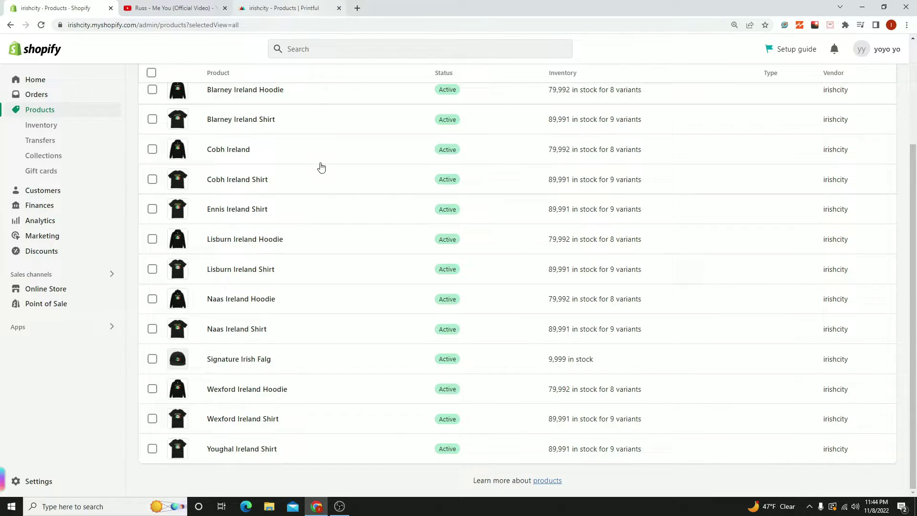
{"action": "scroll", "coordinate": [350, 209], "scroll_direction": "up", "scroll_amount": 3}
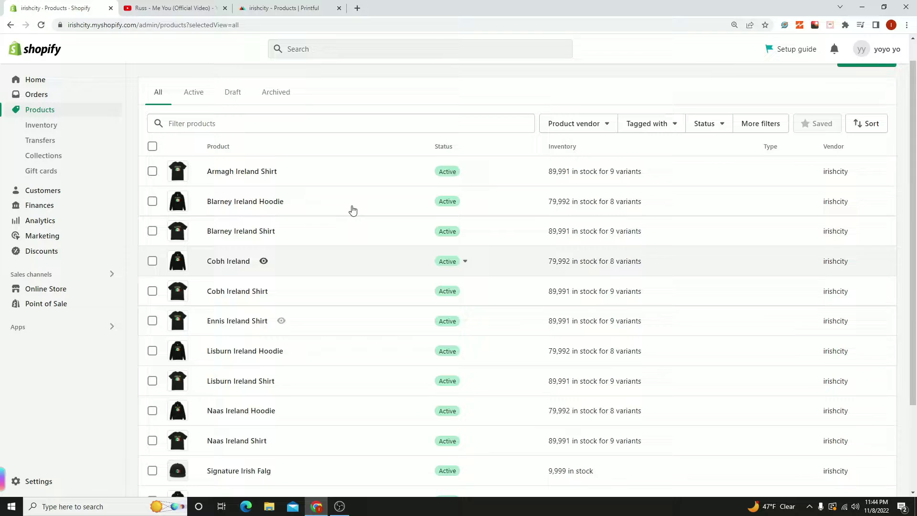
{"action": "scroll", "coordinate": [350, 229], "scroll_direction": "down", "scroll_amount": 3}
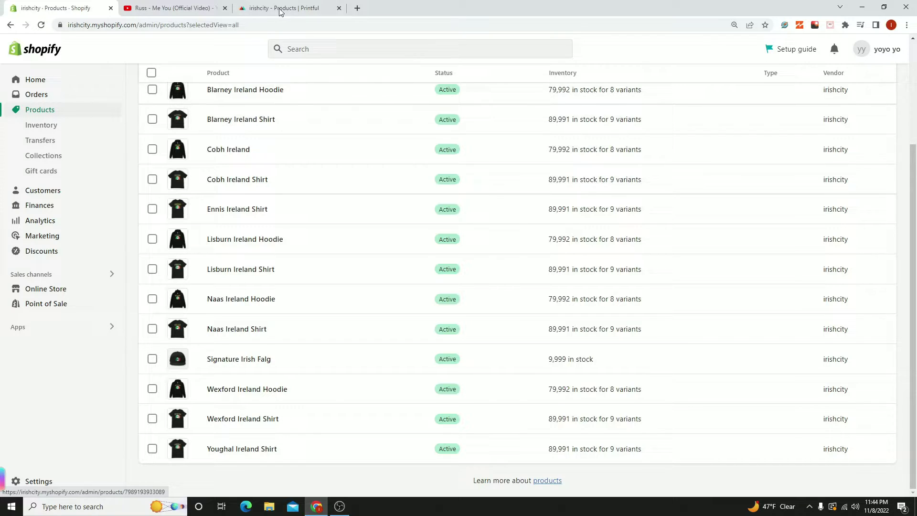
{"action": "scroll", "coordinate": [364, 253], "scroll_direction": "up", "scroll_amount": 2}
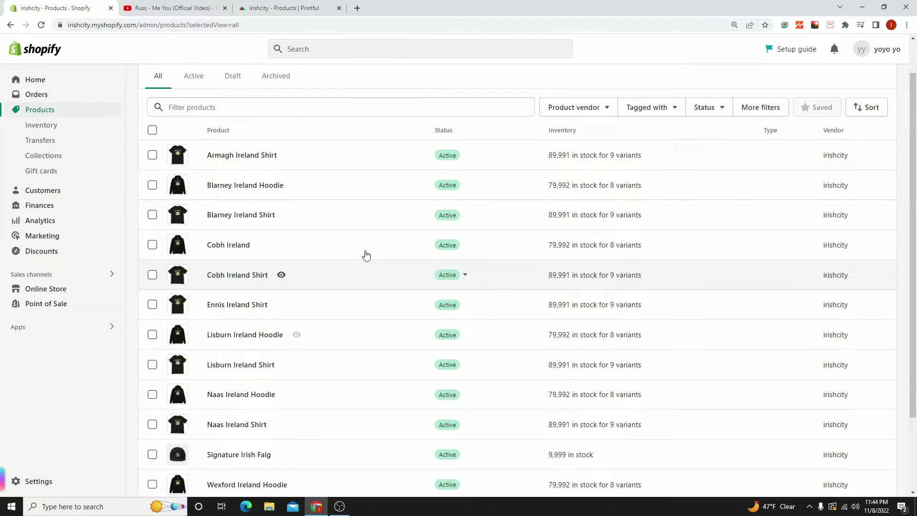
{"action": "scroll", "coordinate": [340, 253], "scroll_direction": "down", "scroll_amount": 2}
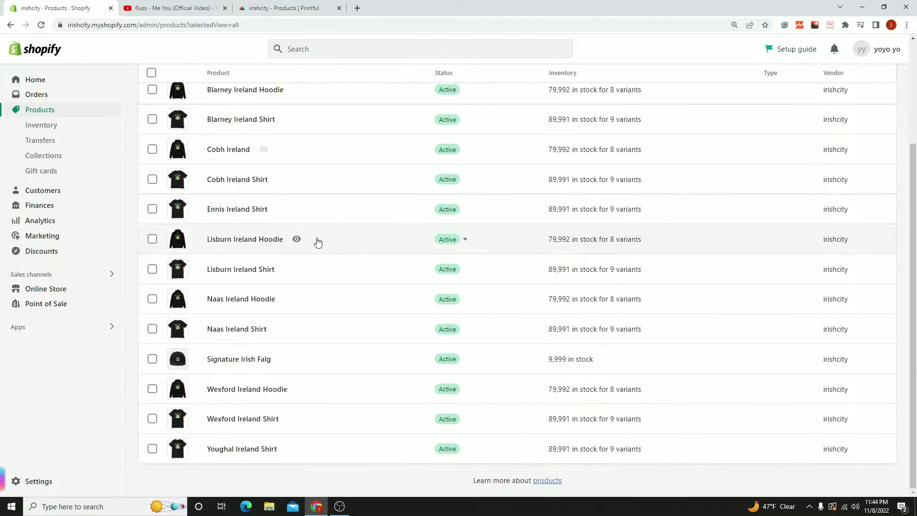
{"action": "left_click", "coordinate": [262, 8]}
- Start adding a product and show the My product templates list
{"action": "scroll", "coordinate": [343, 354], "scroll_direction": "up", "scroll_amount": 10}
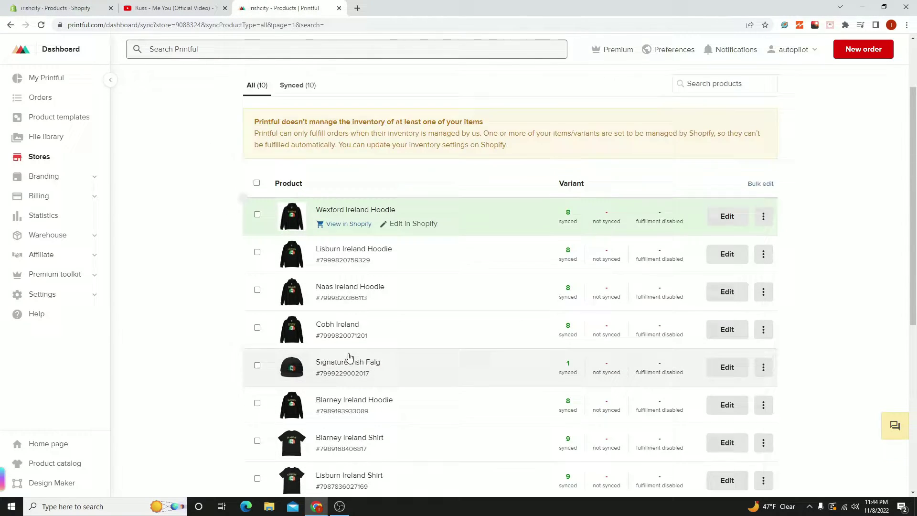
{"action": "scroll", "coordinate": [375, 356], "scroll_direction": "down", "scroll_amount": 4}
{"action": "scroll", "coordinate": [334, 306], "scroll_direction": "up", "scroll_amount": 5}
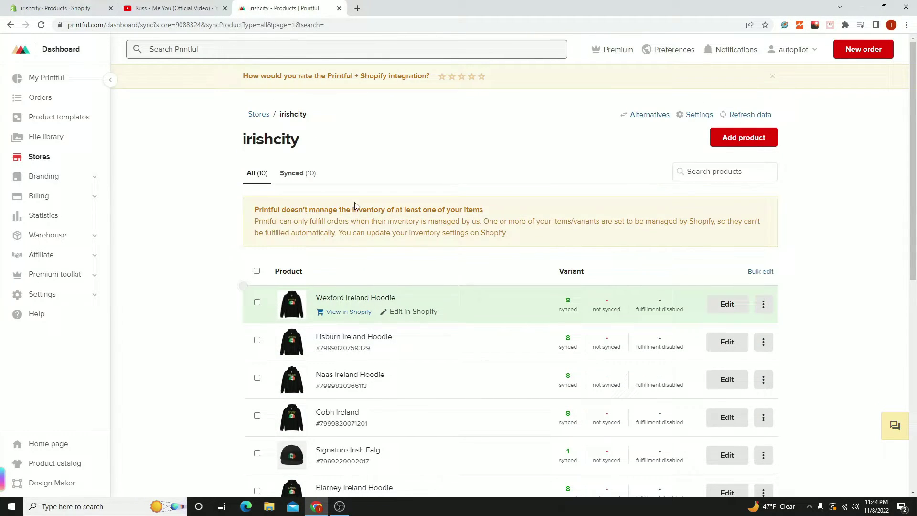
{"action": "scroll", "coordinate": [547, 244], "scroll_direction": "down", "scroll_amount": 4}
{"action": "scroll", "coordinate": [456, 161], "scroll_direction": "up", "scroll_amount": 4}
{"action": "scroll", "coordinate": [478, 268], "scroll_direction": "down", "scroll_amount": 4}
{"action": "scroll", "coordinate": [704, 243], "scroll_direction": "up", "scroll_amount": 4}
{"action": "left_click", "coordinate": [749, 137]}
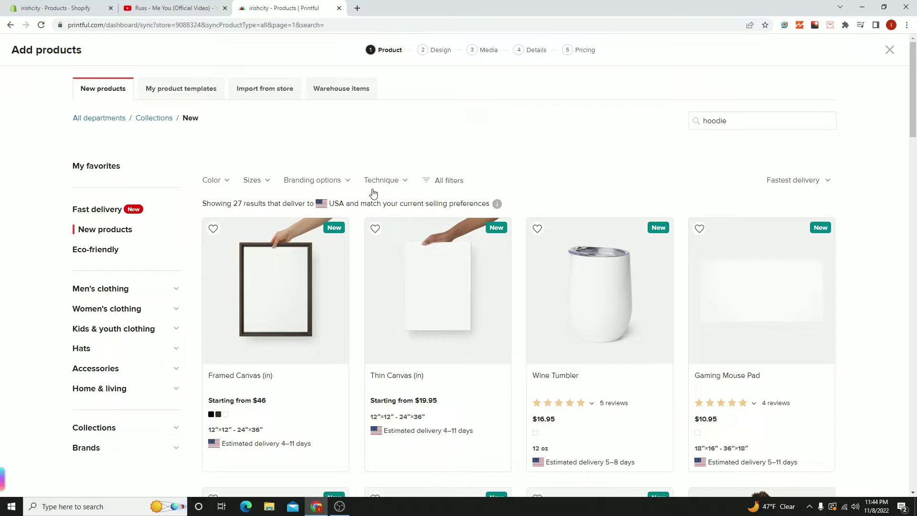
{"action": "scroll", "coordinate": [382, 215], "scroll_direction": "down", "scroll_amount": 6}
{"action": "scroll", "coordinate": [162, 186], "scroll_direction": "up", "scroll_amount": 6}
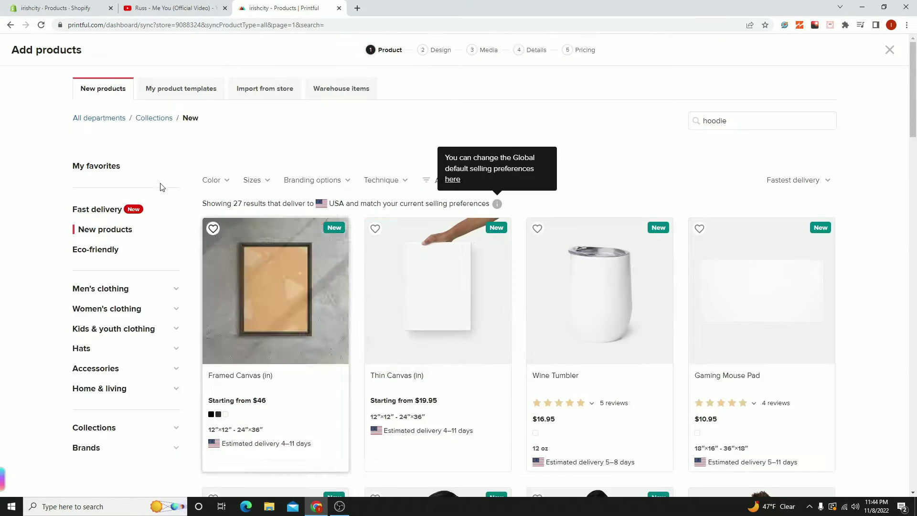
{"action": "left_click", "coordinate": [188, 97]}
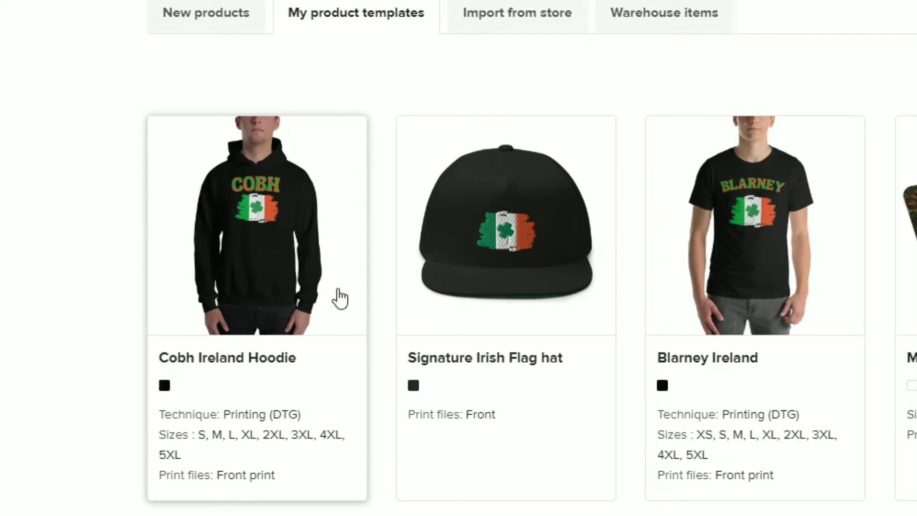
- Start from the Cobh Ireland Hoodie template and replace the front COBH design with 21.png
{"action": "left_click", "coordinate": [303, 255]}
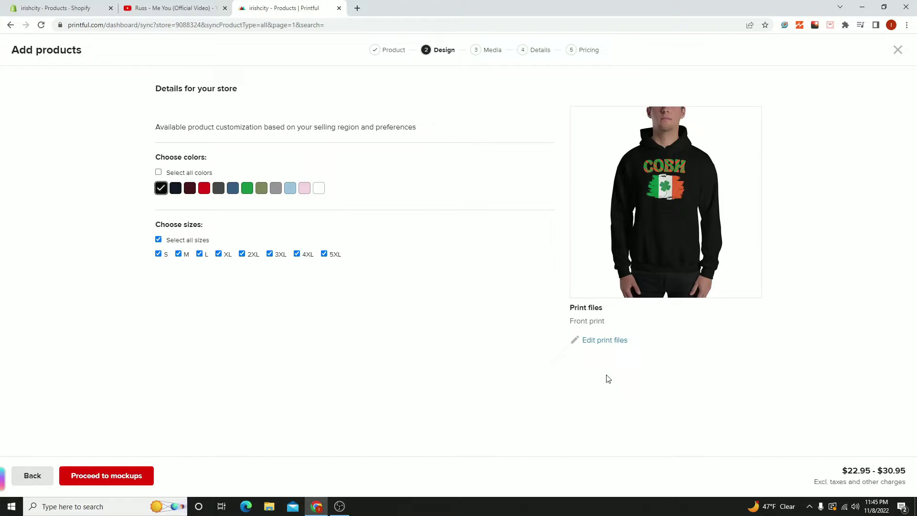
{"action": "left_click", "coordinate": [597, 342]}
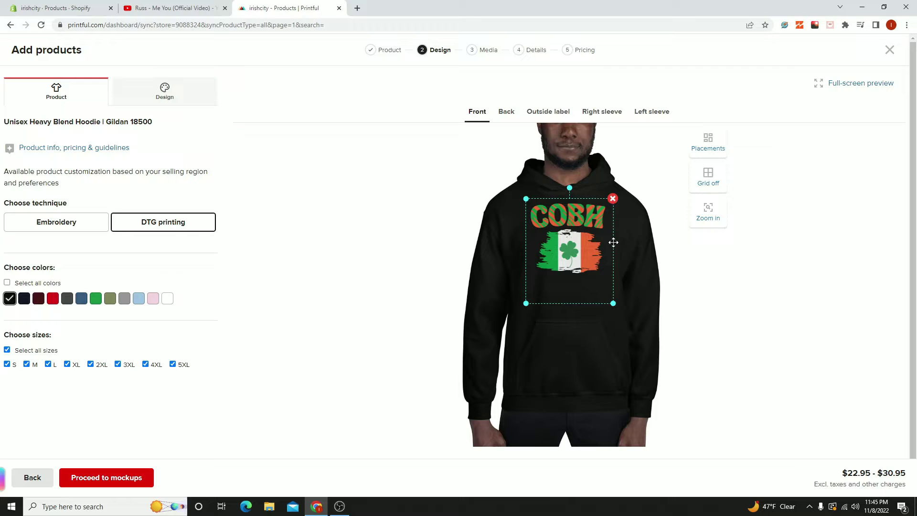
{"action": "left_click", "coordinate": [613, 199]}
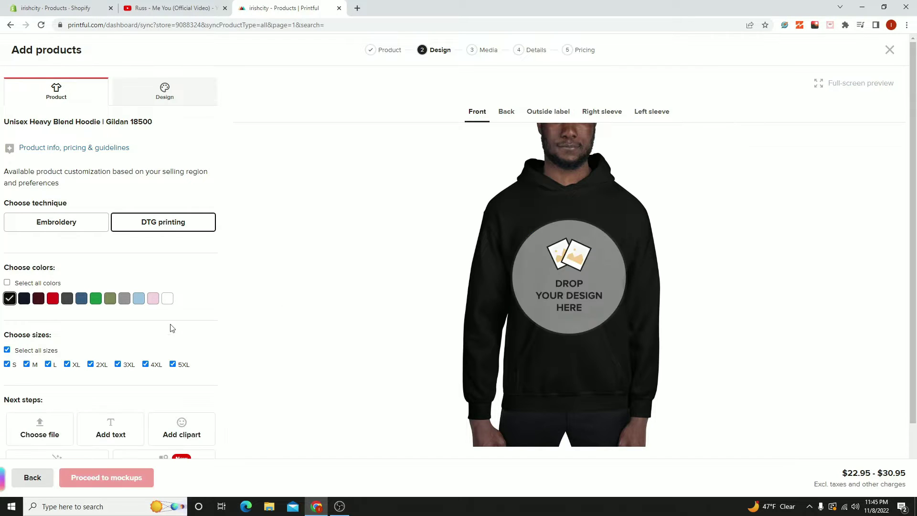
{"action": "left_click", "coordinate": [552, 294]}
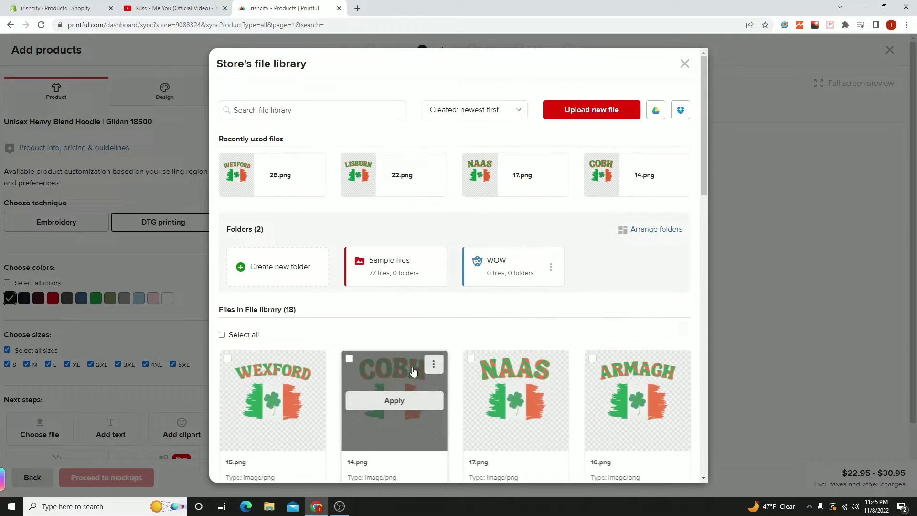
{"action": "scroll", "coordinate": [430, 353], "scroll_direction": "down", "scroll_amount": 10}
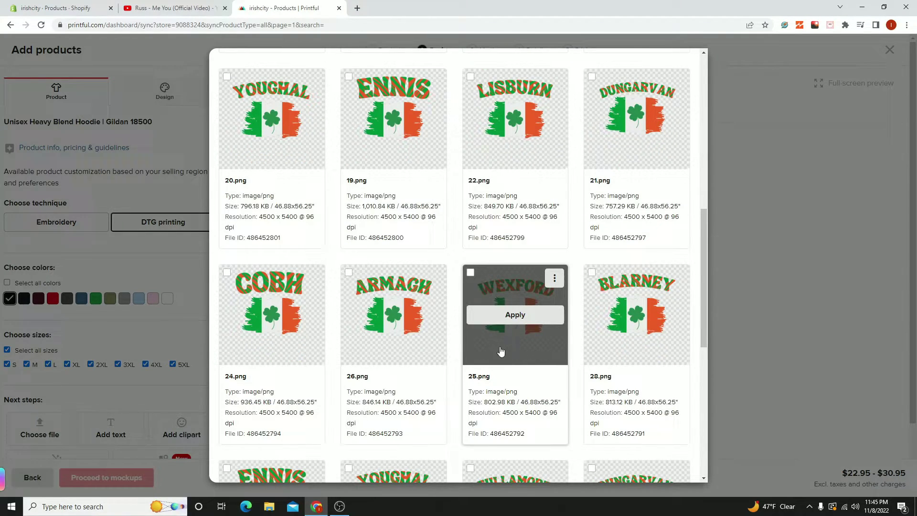
{"action": "scroll", "coordinate": [501, 351], "scroll_direction": "up", "scroll_amount": 2}
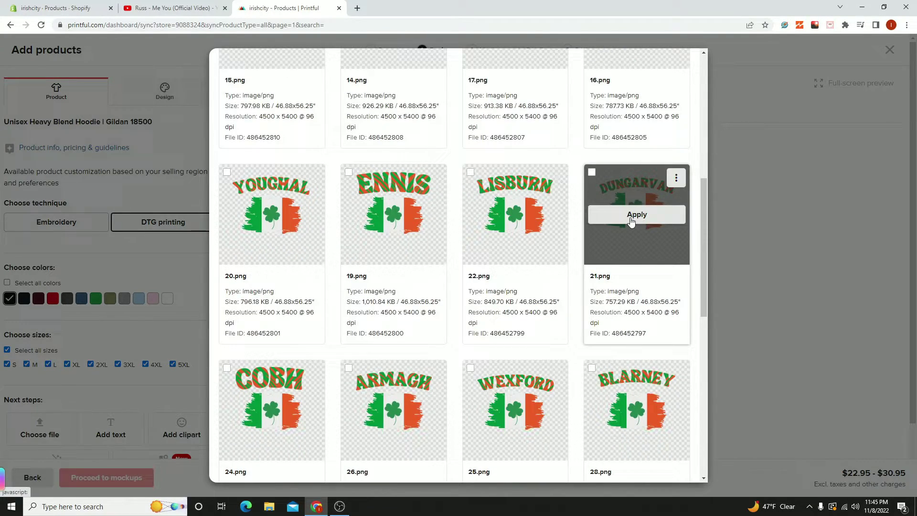
{"action": "left_click", "coordinate": [630, 216]}
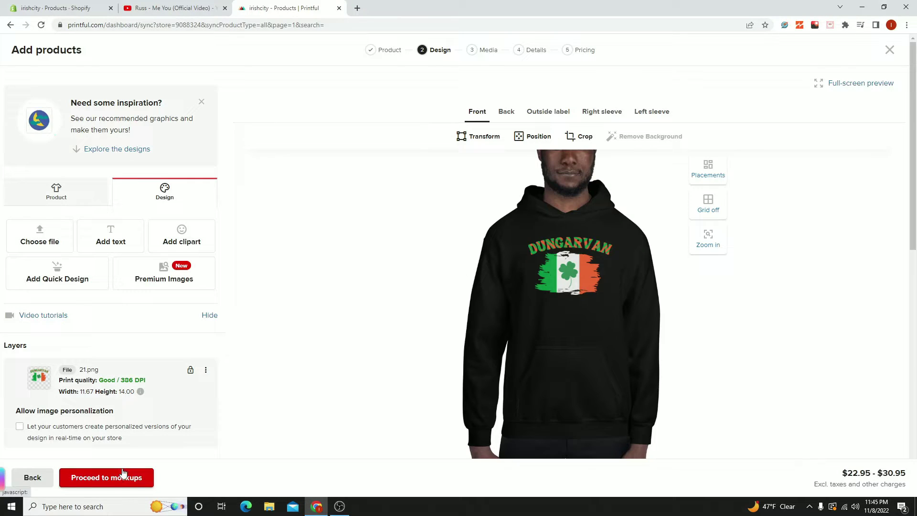
- Keep the flat front DUNGARVAN mockup as main image and select the title on the Details step
{"action": "left_click", "coordinate": [116, 479]}
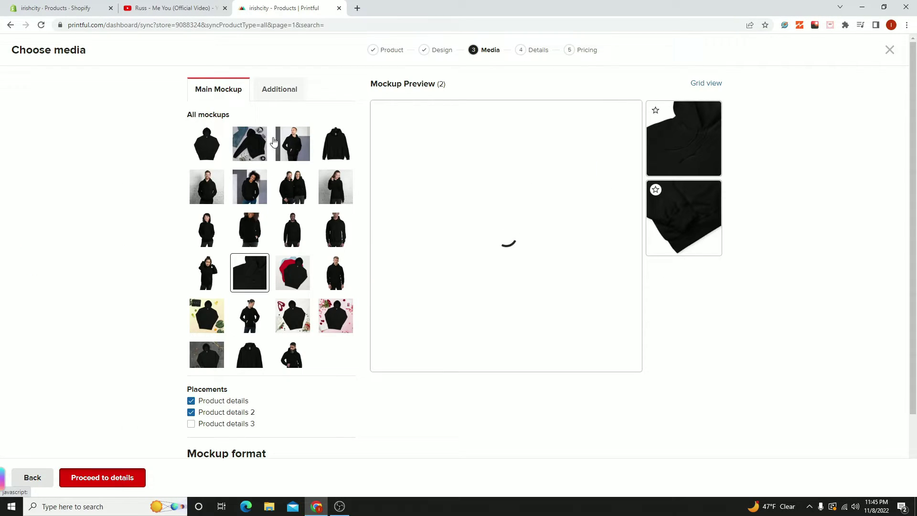
{"action": "right_click", "coordinate": [118, 481]}
{"action": "left_click", "coordinate": [131, 177]}
{"action": "scroll", "coordinate": [286, 306], "scroll_direction": "down", "scroll_amount": 3}
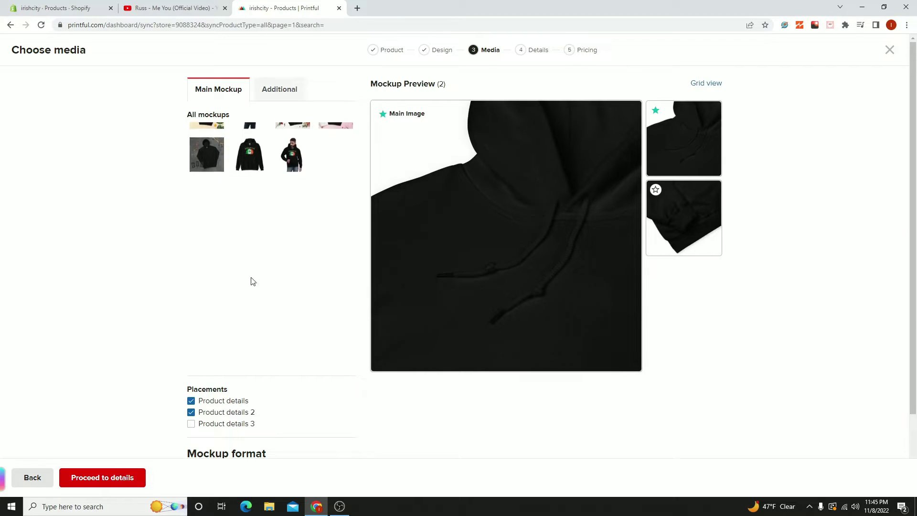
{"action": "scroll", "coordinate": [300, 281], "scroll_direction": "up", "scroll_amount": 3}
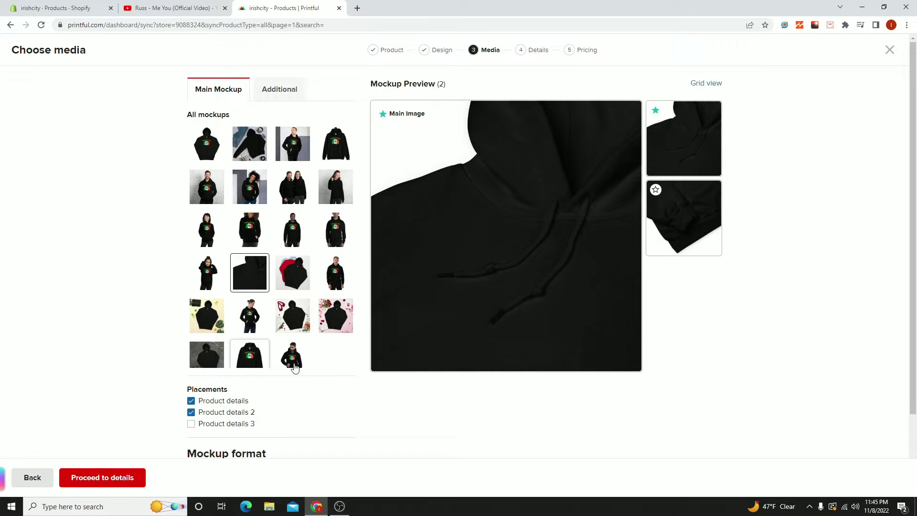
{"action": "left_click", "coordinate": [121, 478]}
{"action": "left_click_drag", "start_coordinate": [472, 145], "coordinate": [414, 145]}
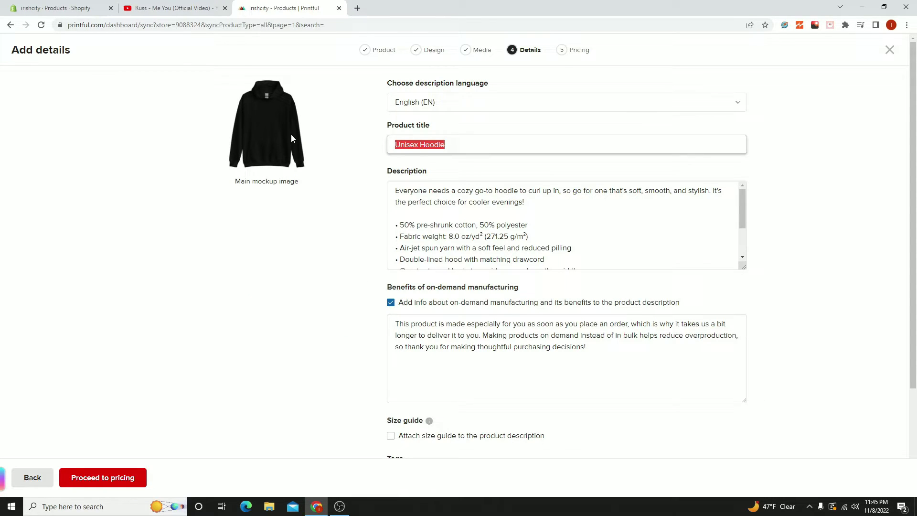
- Title the product 'Dungarvan Ireland Hoodie' and attach a Metric and Imperial size guide
{"action": "type", "text": "Dungarvan Ireland"}
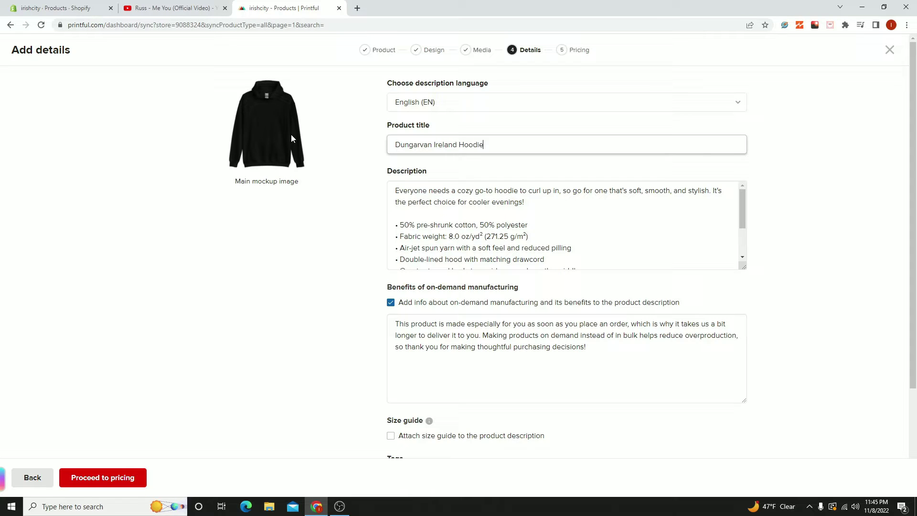
{"action": "scroll", "coordinate": [462, 359], "scroll_direction": "down", "scroll_amount": 3}
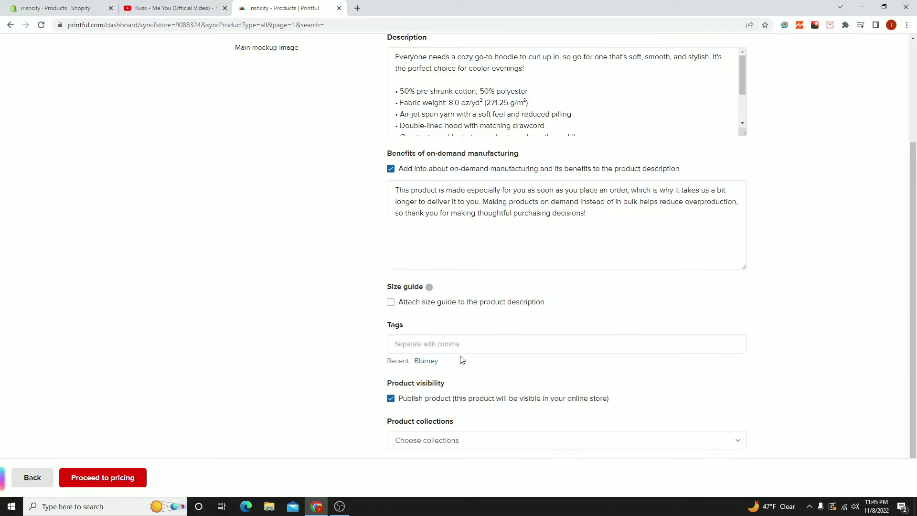
{"action": "left_click", "coordinate": [475, 319]}
{"action": "left_click", "coordinate": [391, 358]}
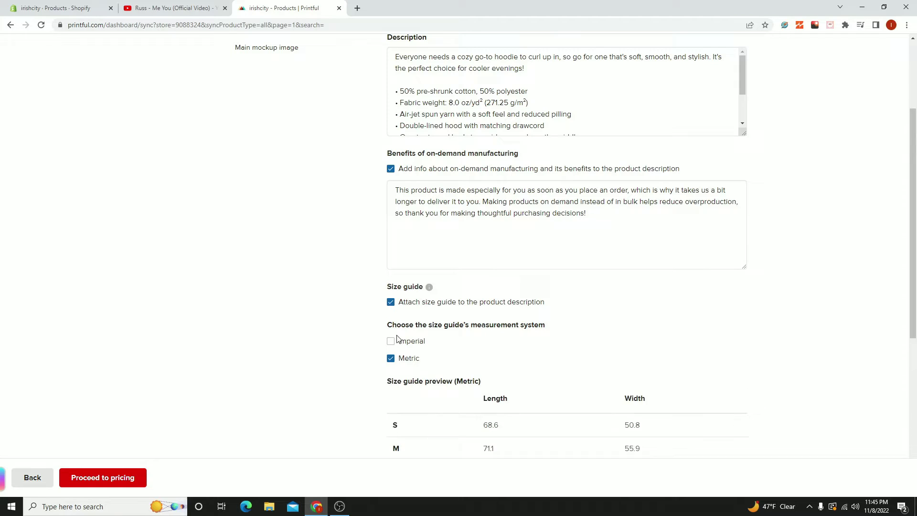
{"action": "left_click", "coordinate": [369, 340]}
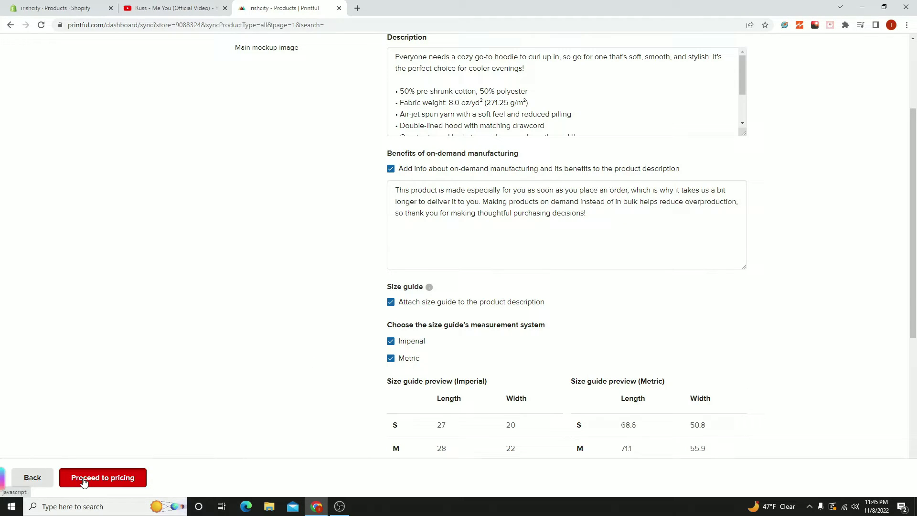
{"action": "left_click", "coordinate": [105, 451]}
- Apply 70% revenue to all sizes ($39.50–$53 retail) and submit the hoodie to the store
{"action": "left_click", "coordinate": [408, 255]}
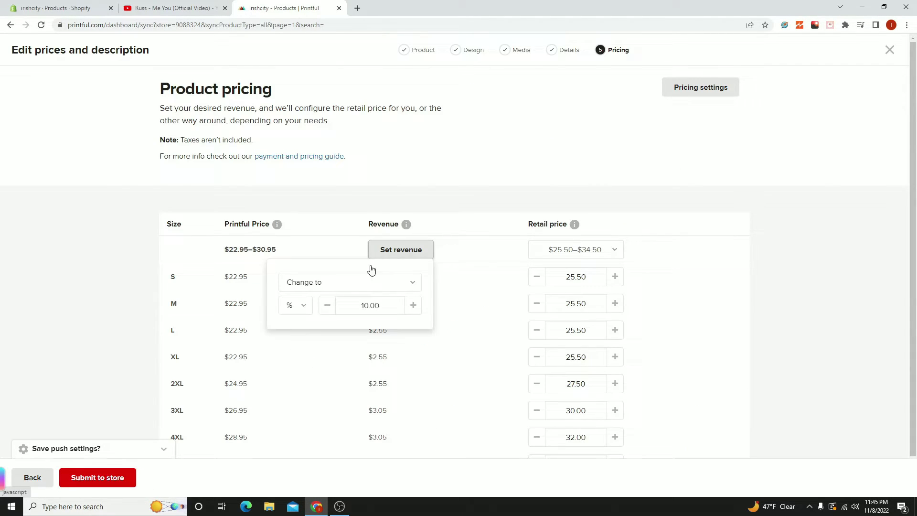
{"action": "left_click", "coordinate": [363, 305]}
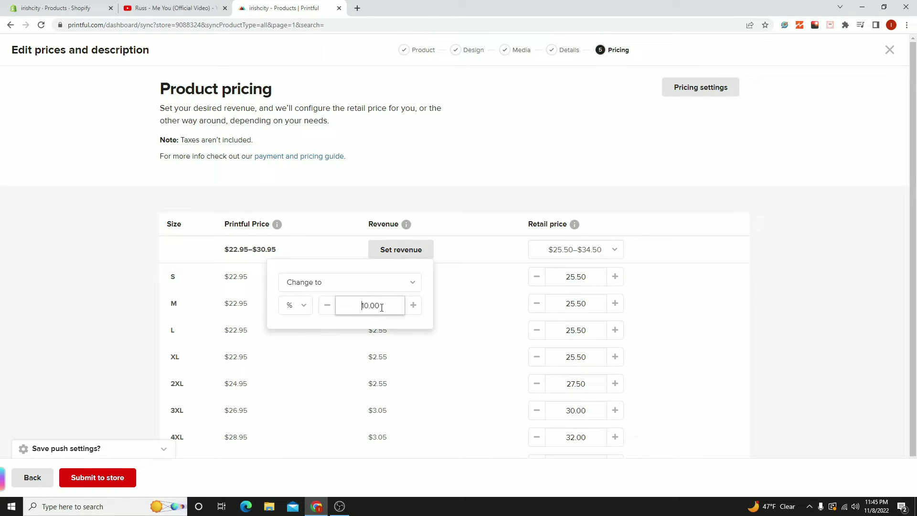
{"action": "left_click", "coordinate": [390, 285]}
{"action": "left_click", "coordinate": [842, 251]}
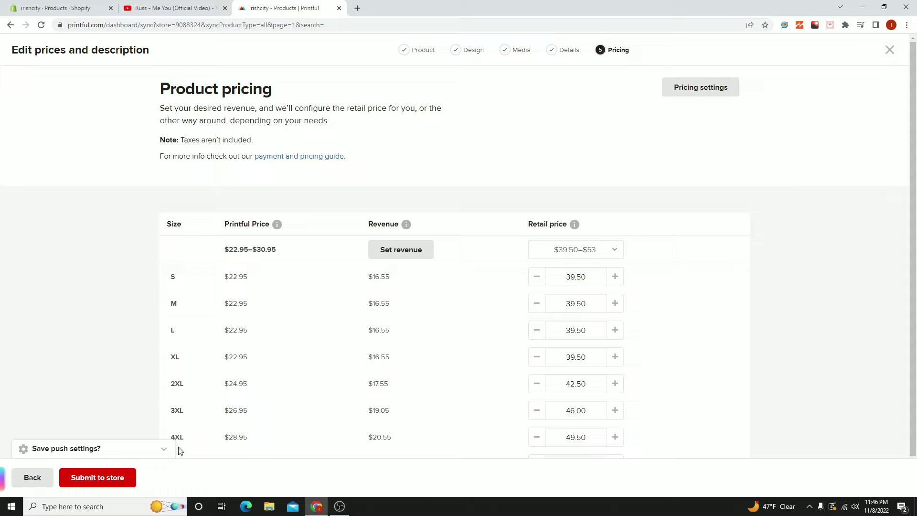
{"action": "left_click", "coordinate": [97, 477]}
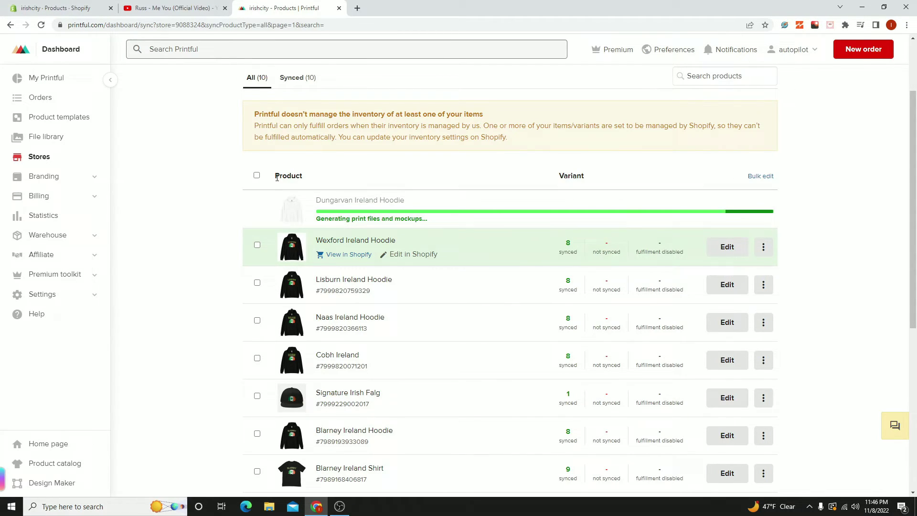
- Check Shopify and Printful for the hoodie's upload progress, then move to the YouTube tab
{"action": "left_click", "coordinate": [40, 5]}
{"action": "scroll", "coordinate": [621, 334], "scroll_direction": "up", "scroll_amount": 3}
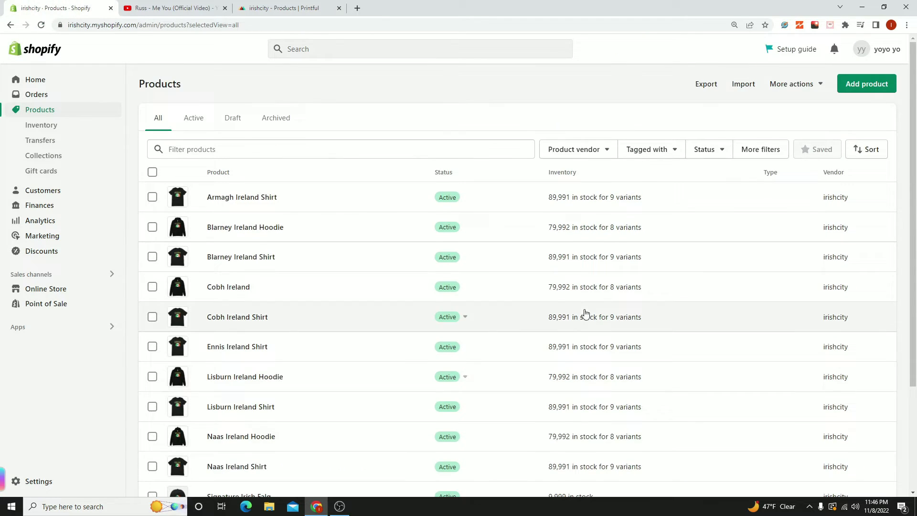
{"action": "scroll", "coordinate": [241, 212], "scroll_direction": "down", "scroll_amount": 3}
{"action": "scroll", "coordinate": [382, 245], "scroll_direction": "up", "scroll_amount": 3}
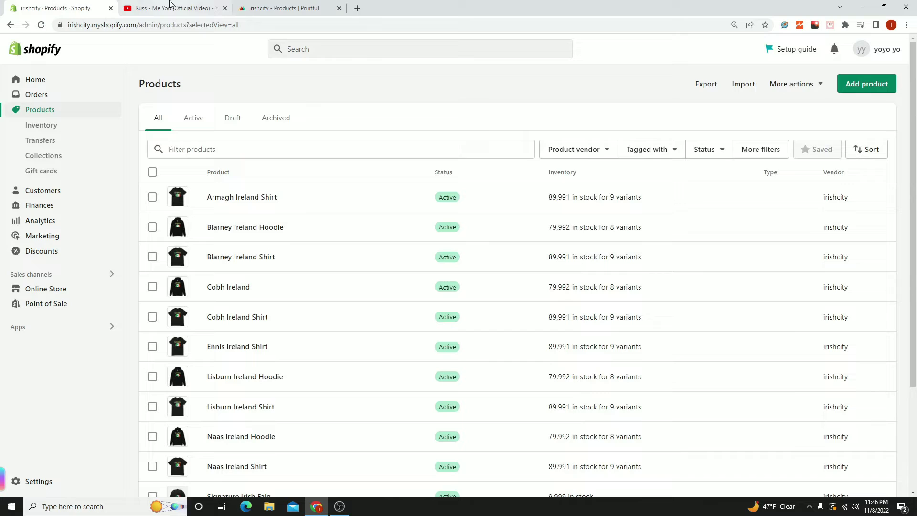
{"action": "left_click", "coordinate": [241, 7]}
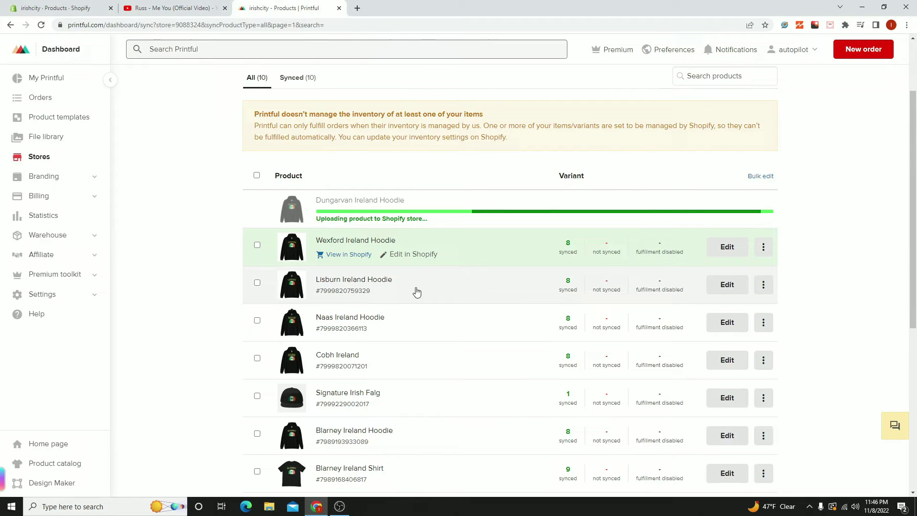
{"action": "scroll", "coordinate": [411, 291], "scroll_direction": "down", "scroll_amount": 1}
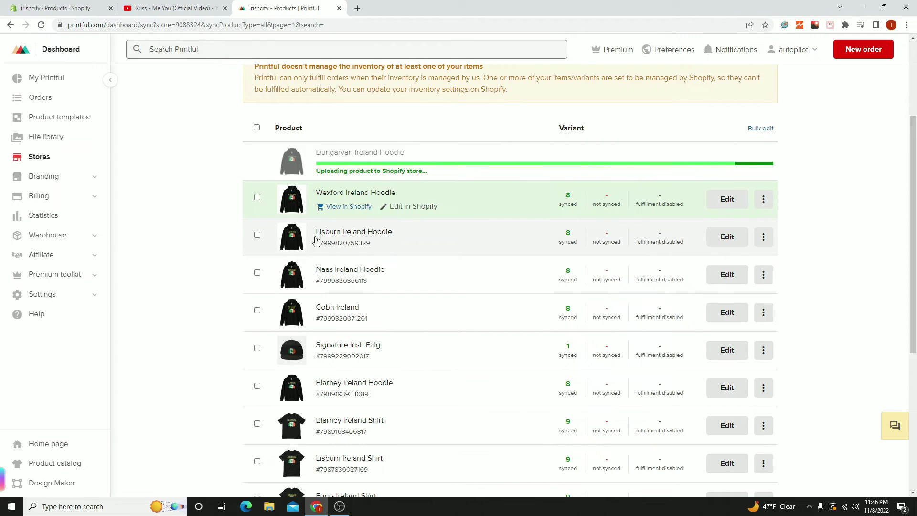
{"action": "left_click", "coordinate": [47, 5]}
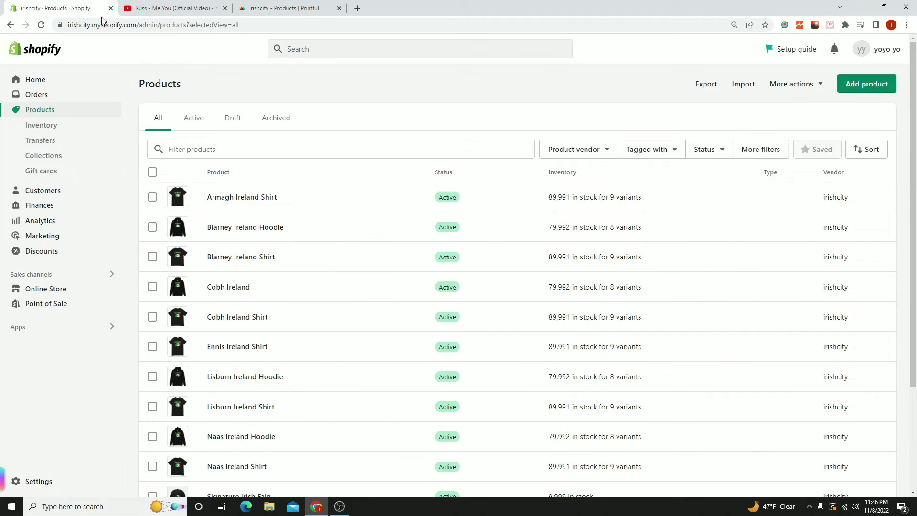
{"action": "scroll", "coordinate": [289, 294], "scroll_direction": "down", "scroll_amount": 3}
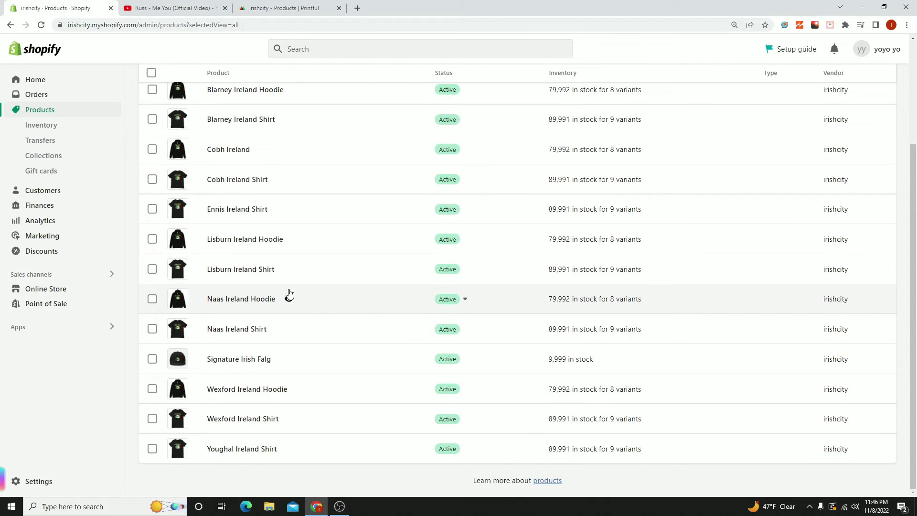
{"action": "scroll", "coordinate": [289, 294], "scroll_direction": "up", "scroll_amount": 3}
{"action": "scroll", "coordinate": [419, 377], "scroll_direction": "down", "scroll_amount": 3}
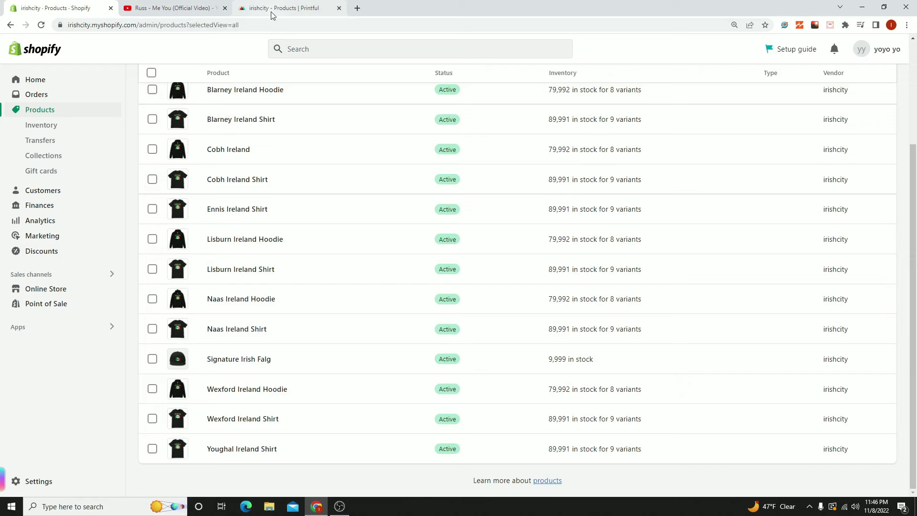
{"action": "left_click", "coordinate": [125, 5]}
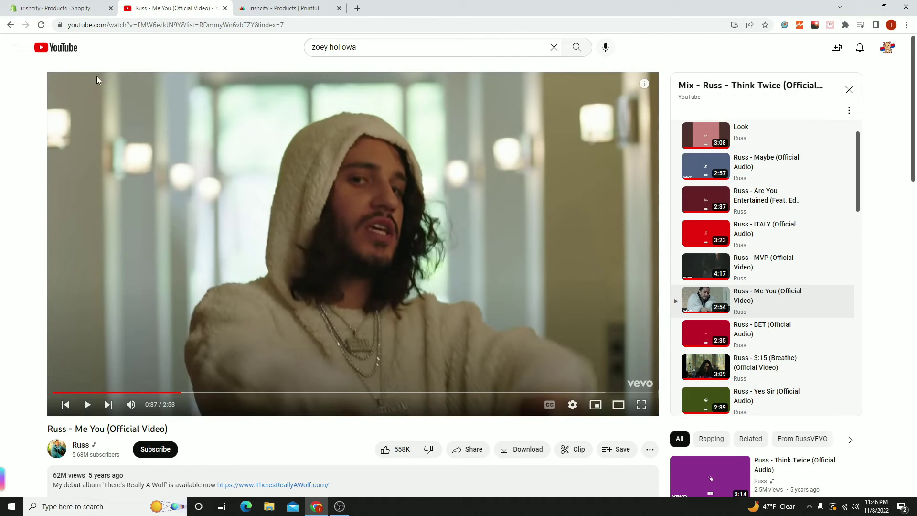
- Confirm in Printful the hoodie synced with 8 variants, then bring up OBS
{"action": "left_click", "coordinate": [269, 5]}
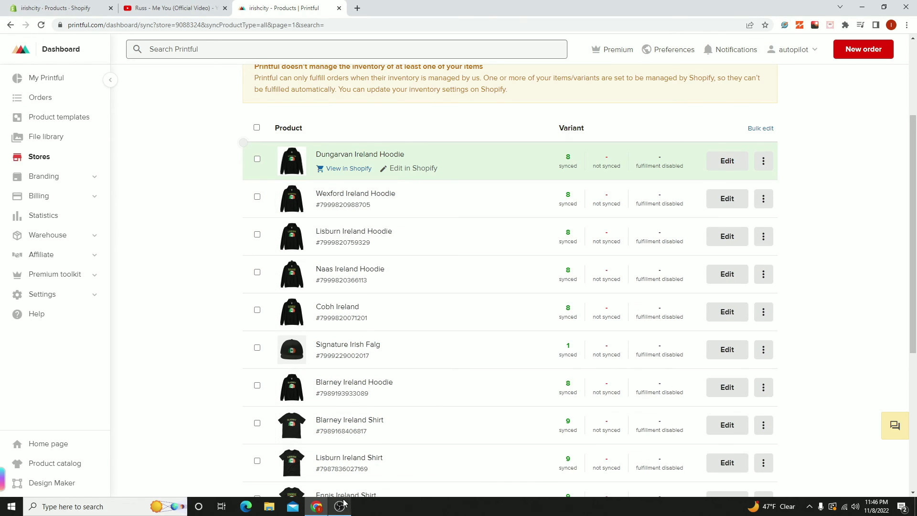
{"action": "mouse_move", "coordinate": [347, 511]}
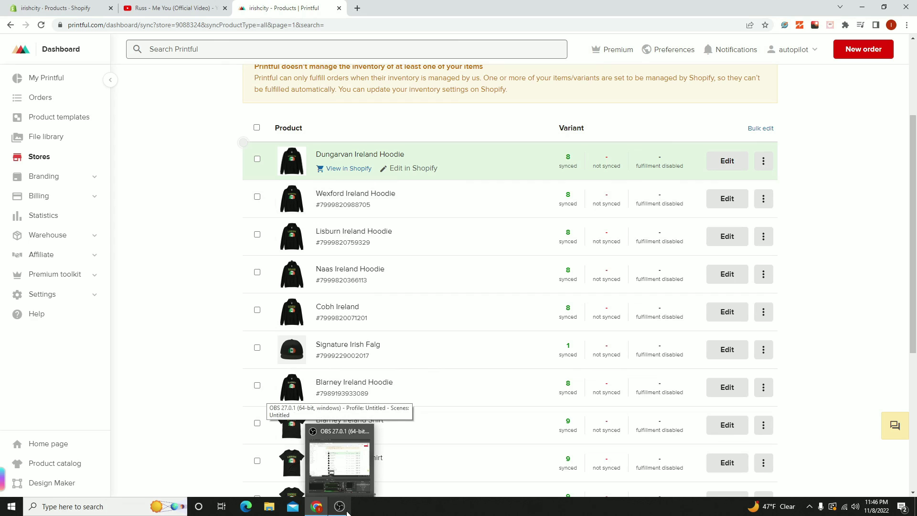
{"action": "left_click", "coordinate": [339, 449]}
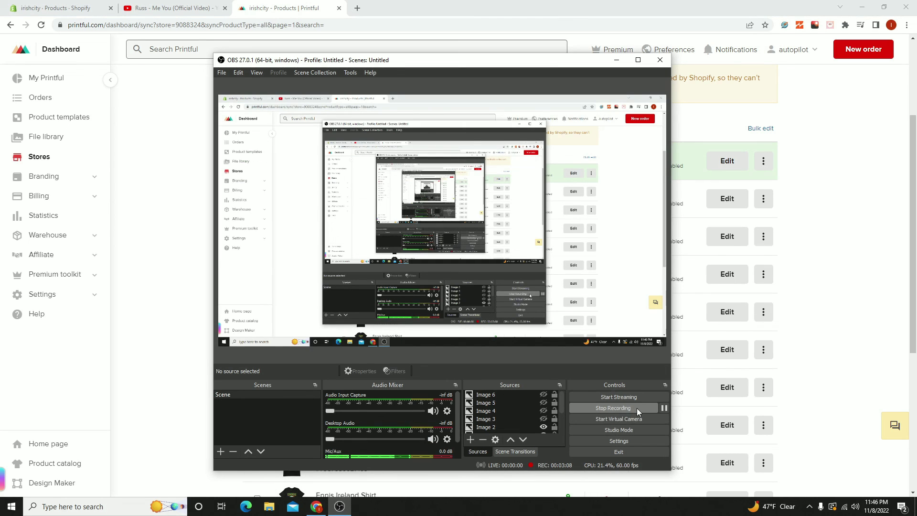